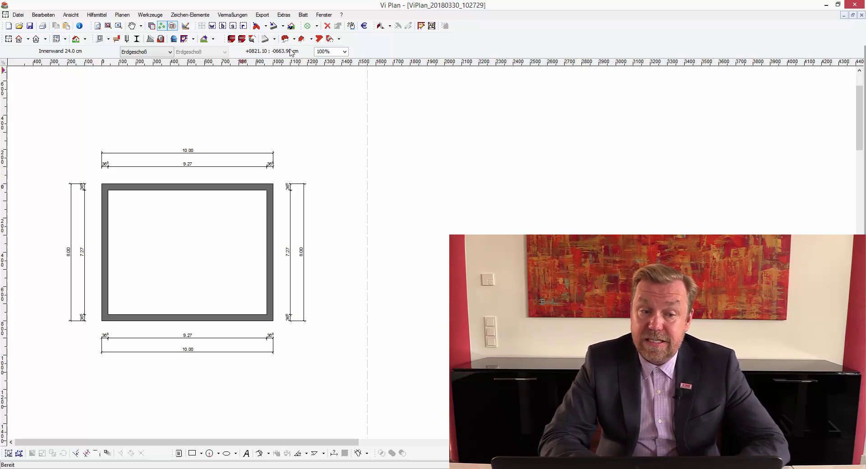
Place a Haustür front door on the right wall
left_click(109, 39)
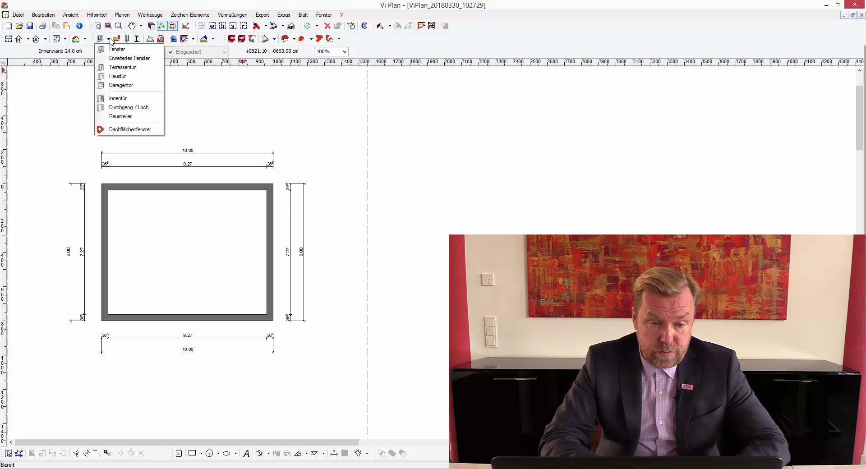
left_click(117, 58)
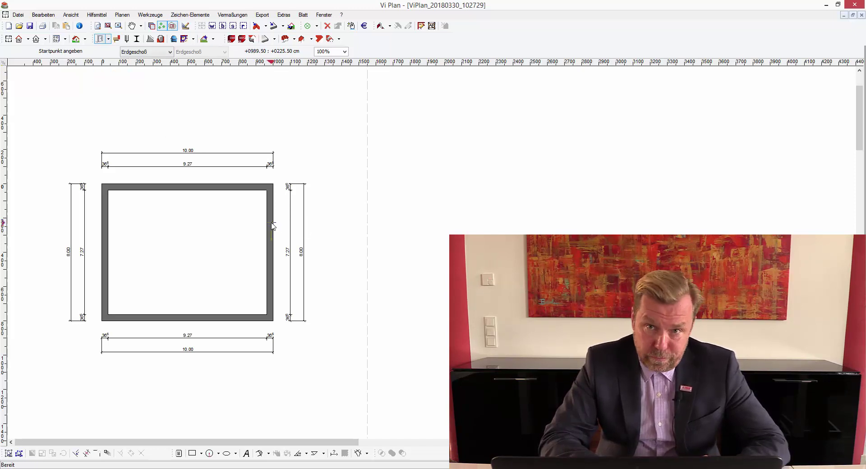
left_click(272, 227)
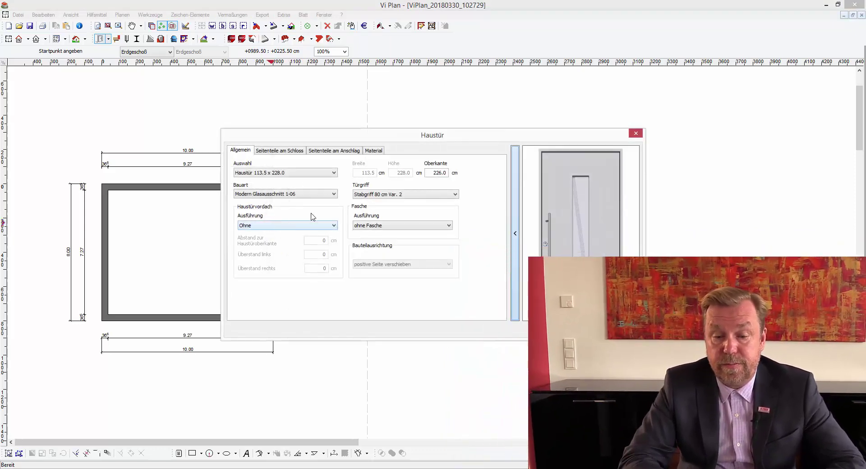
Choose Modern Basic 01 from the Bauart list, then scroll on to Modern Dekorglas 01
left_click(334, 194)
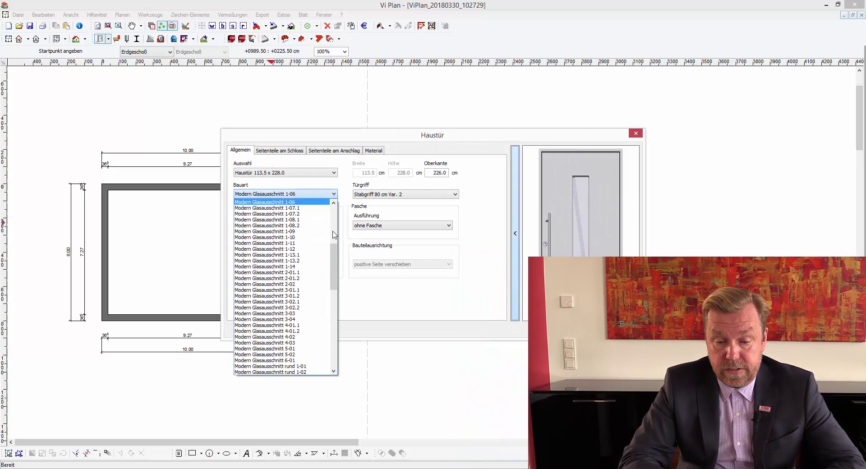
mouse_move(336, 255)
left_mouse_down()
mouse_move(334, 212)
mouse_move(332, 346)
mouse_move(336, 208)
left_mouse_up()
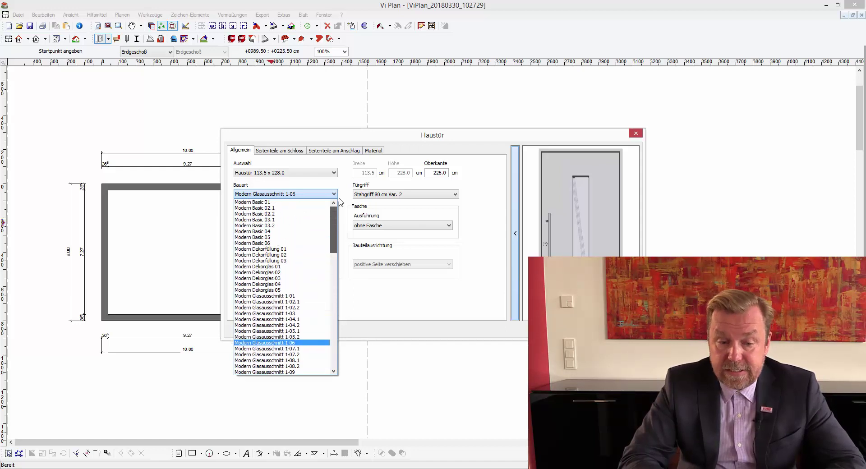
left_click(306, 202)
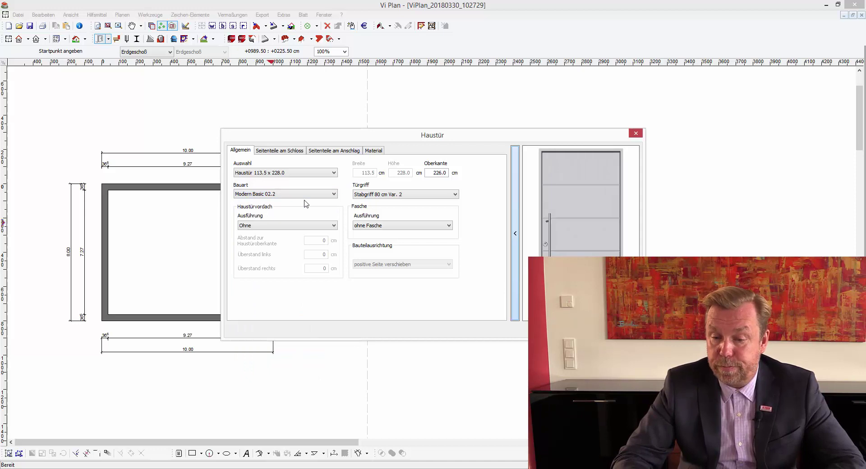
scroll(306, 203, "down", 1)
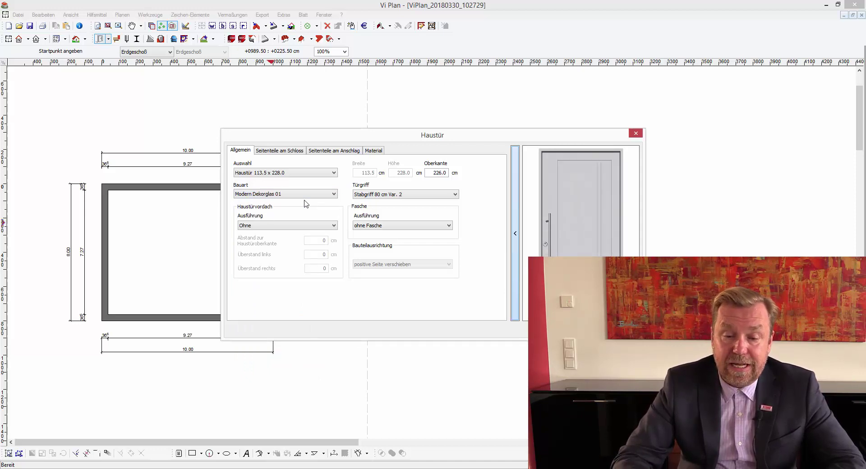
scroll(306, 203, "down", 2)
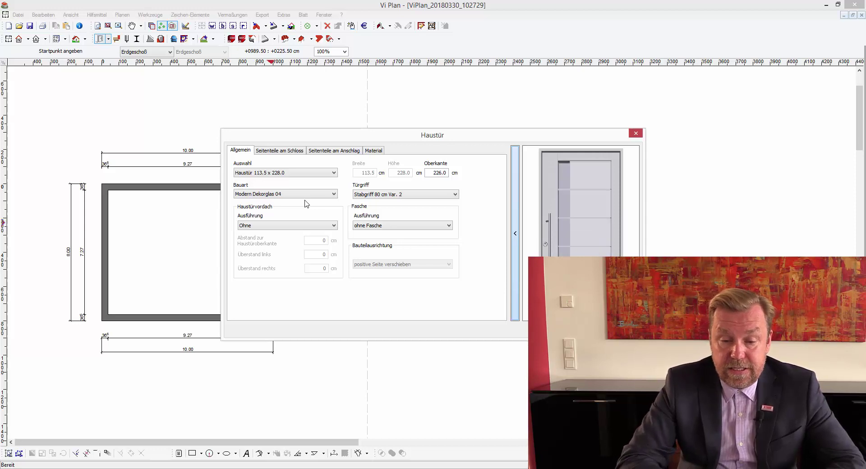
Browse the Bauart list to the FR.Klassisch designs and select FR.Klassisch 06.1
left_click(333, 194)
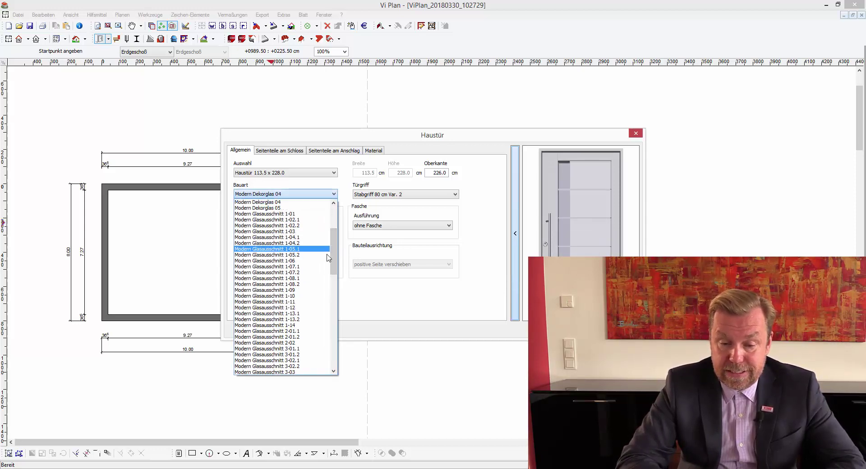
left_click_drag(335, 270, 332, 368)
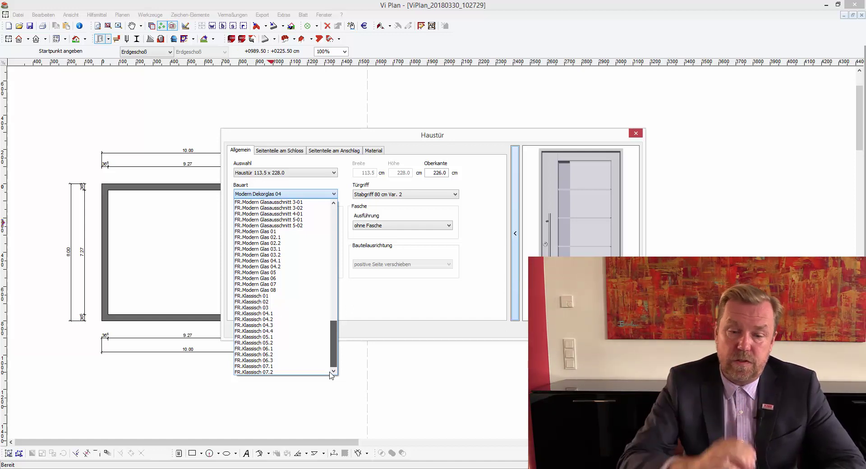
scroll(332, 339, "up", 2)
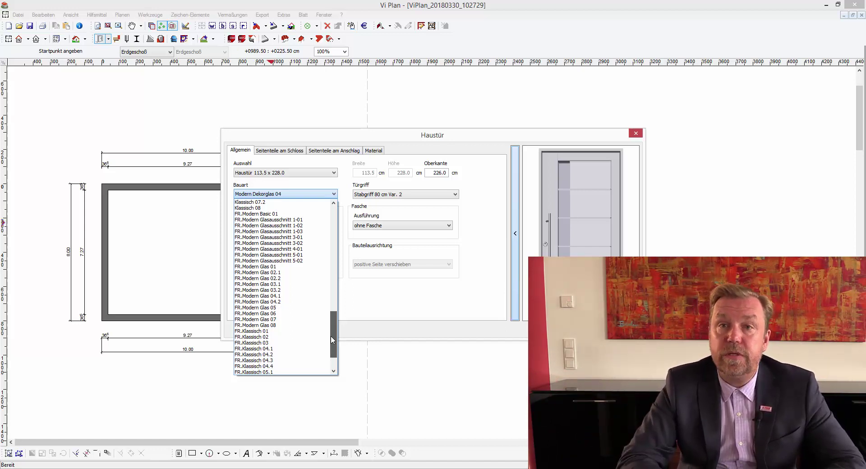
scroll(332, 361, "down", 2)
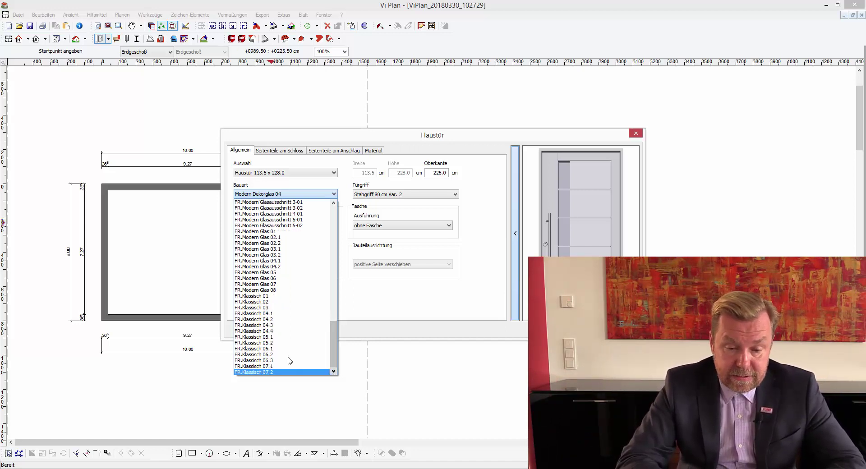
left_click(269, 298)
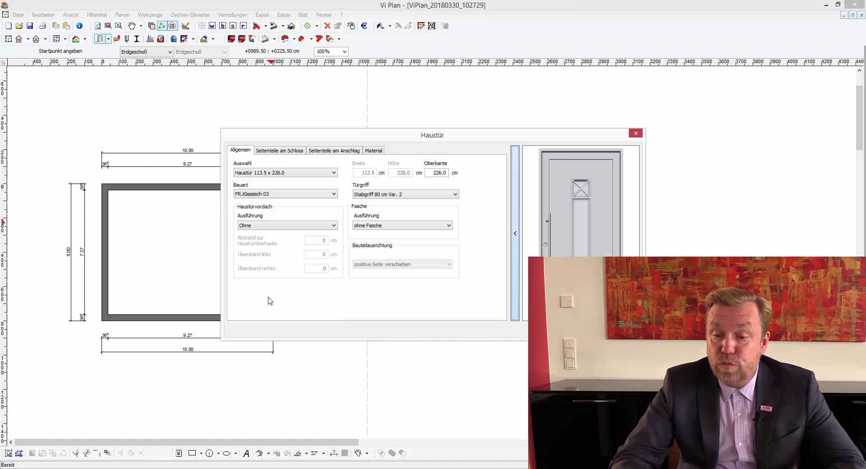
key("Down")
key("Down")
key("Down")
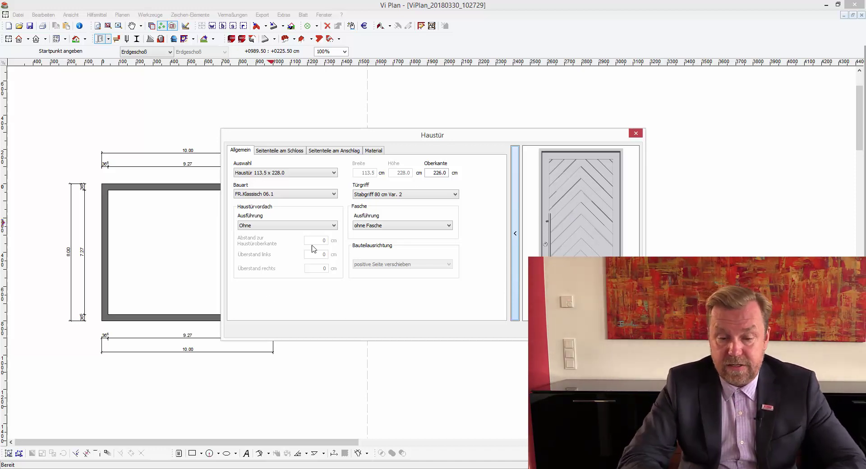
left_click(334, 195)
left_click_drag(337, 329, 338, 264)
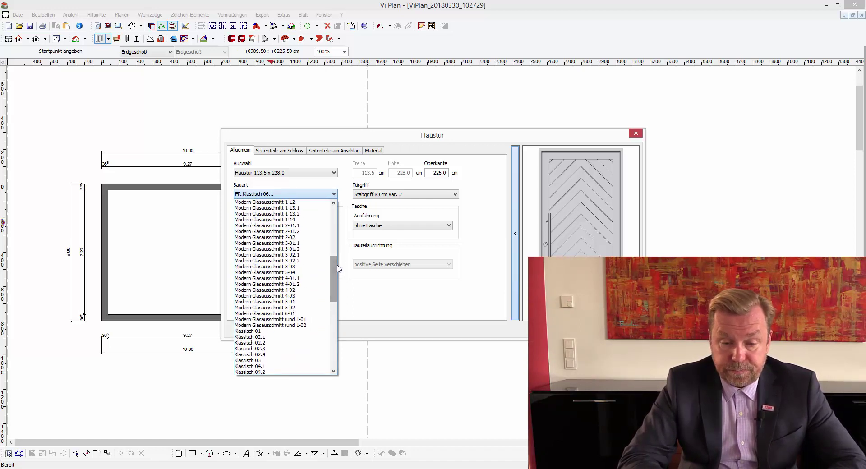
Choose Modern Glasausschnitt 1-13.1 as the door design
left_click(312, 210)
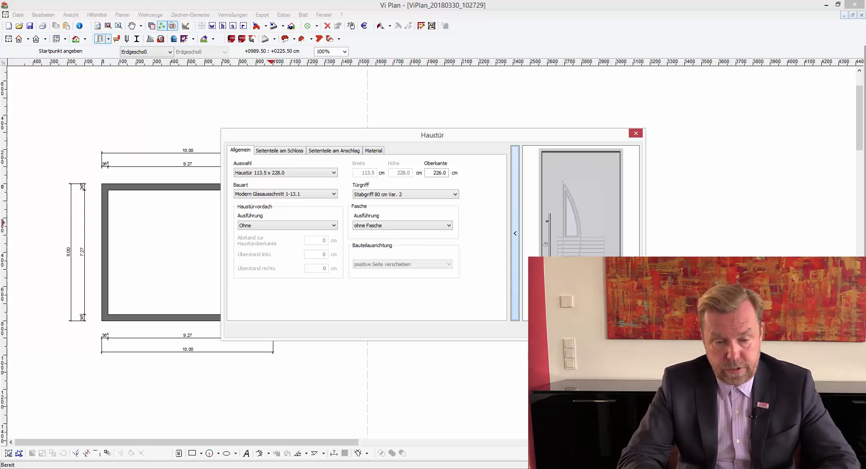
Pick Modern Basic 01 at the top of the Bauart list and step to the next design
left_click(318, 195)
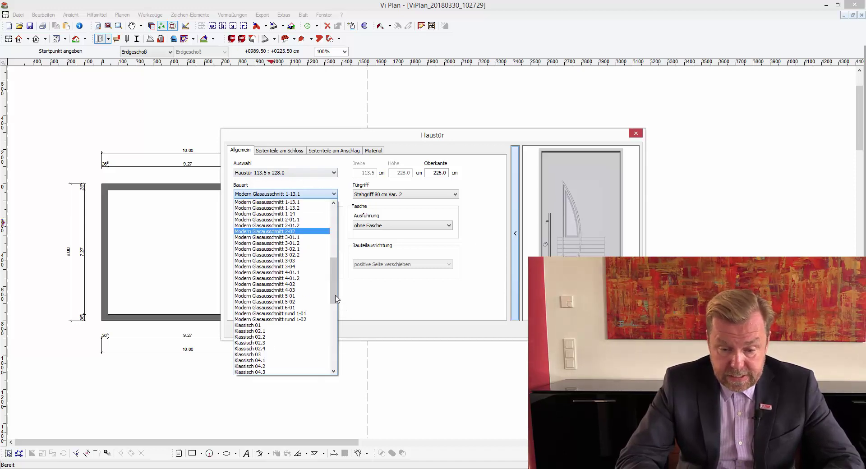
left_click_drag(334, 281, 339, 198)
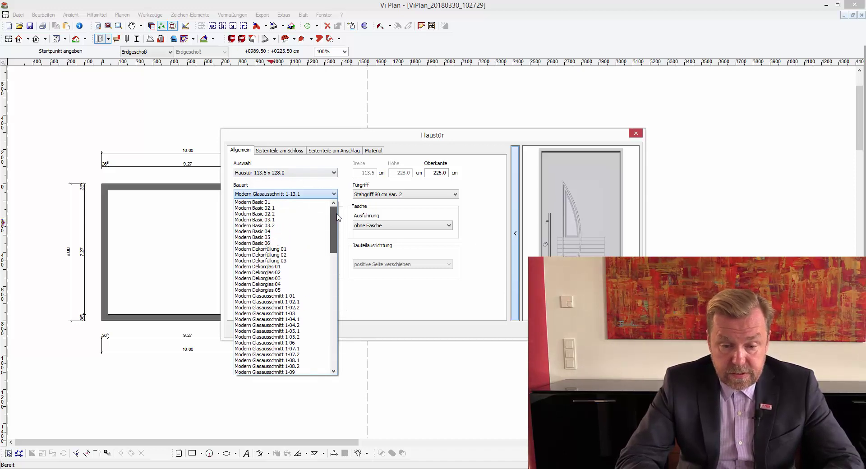
left_click(310, 202)
key("Down")
key("Down")
key("Down")
key("Down")
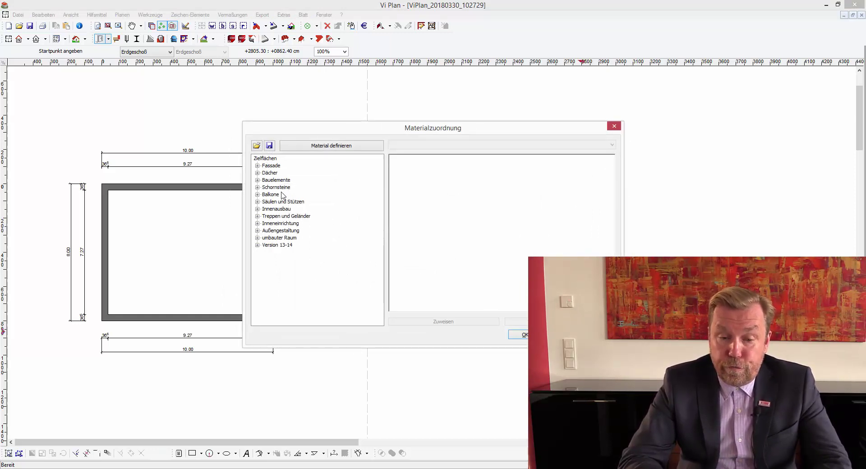
Expand Bauelemente > Haustüren in Materialzuordnung to reveal the frame and glass parts
left_click(259, 180)
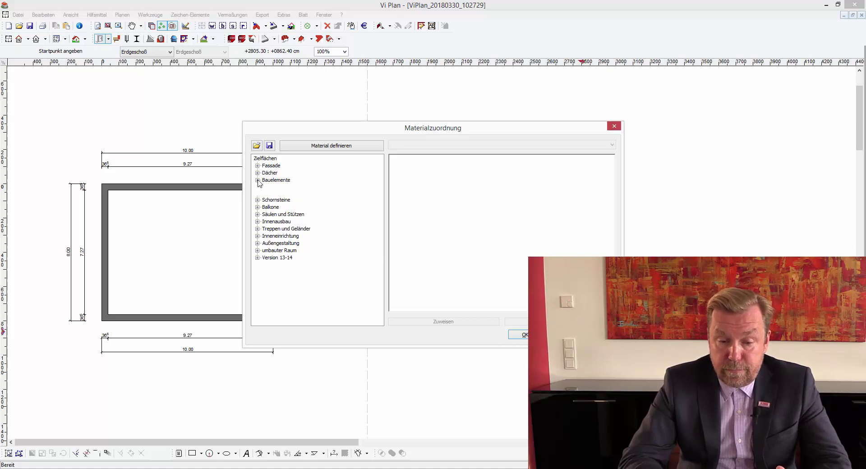
left_click(279, 195)
left_click(266, 195)
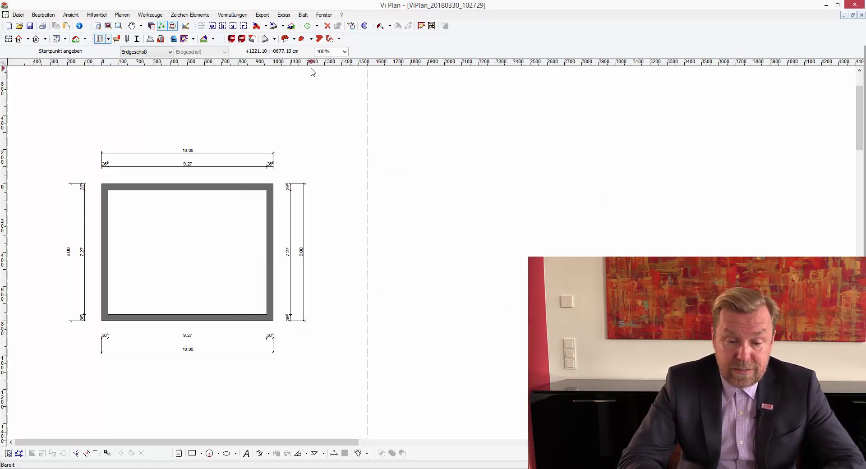
Reopen the front door dialog and step from Modern Glasausschnitt 1-07.2 through the glass-cutout designs
double_click(271, 222)
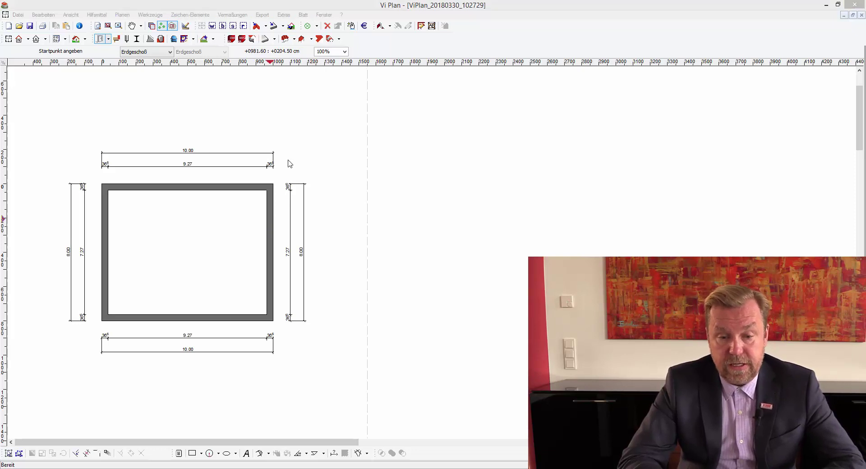
left_click(287, 191)
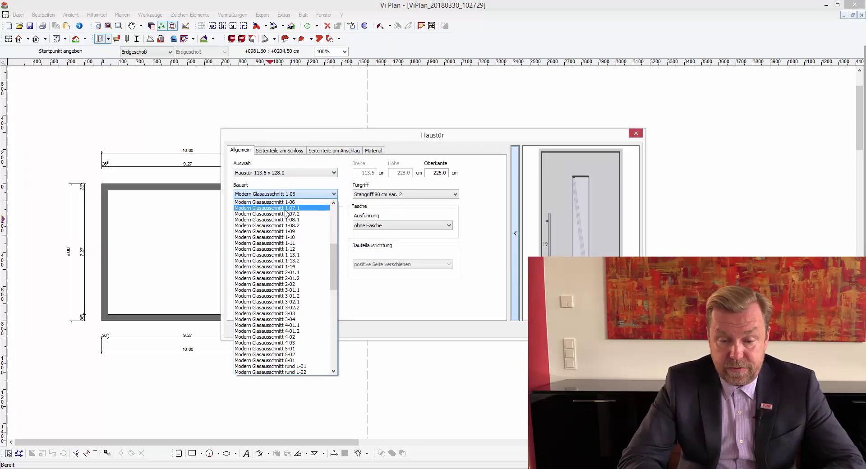
left_click(286, 202)
key("Down")
key("Down")
key("Down")
key("Down")
key("Down")
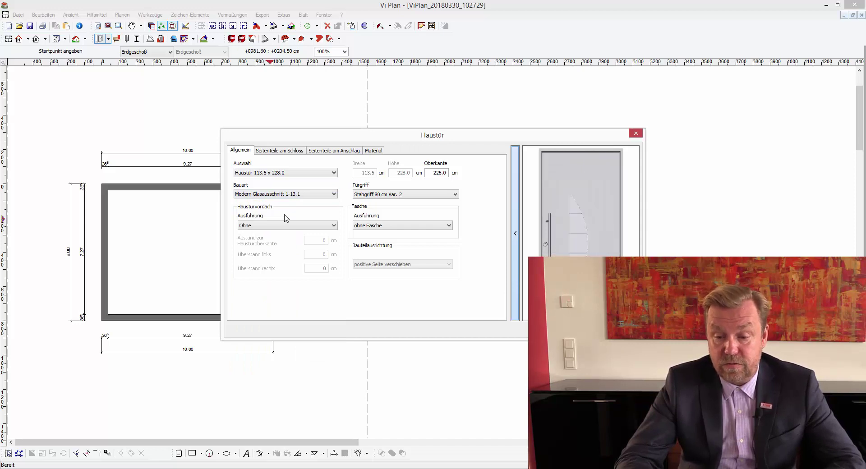
key("Down")
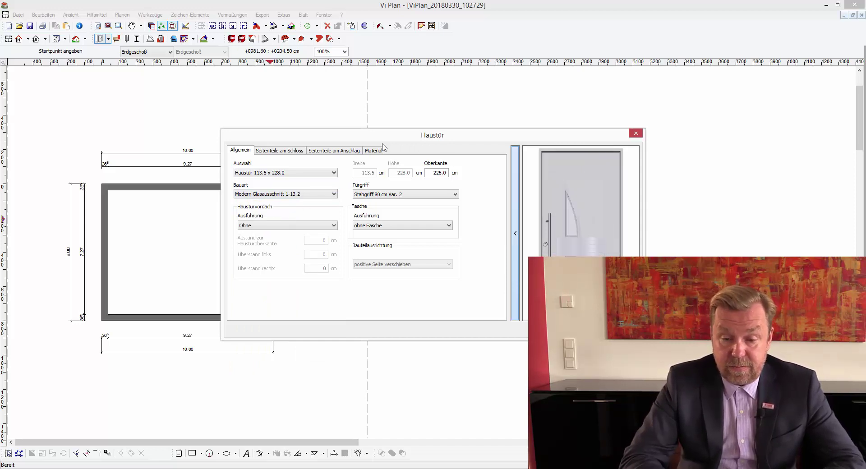
Switch to the front door's Material settings
left_click(379, 151)
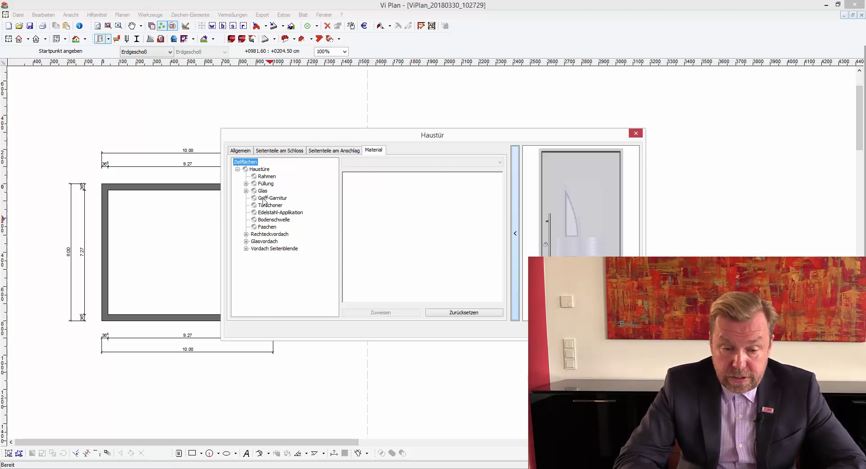
Apply Metall weinrot to the door's Füllung infill
left_click(246, 184)
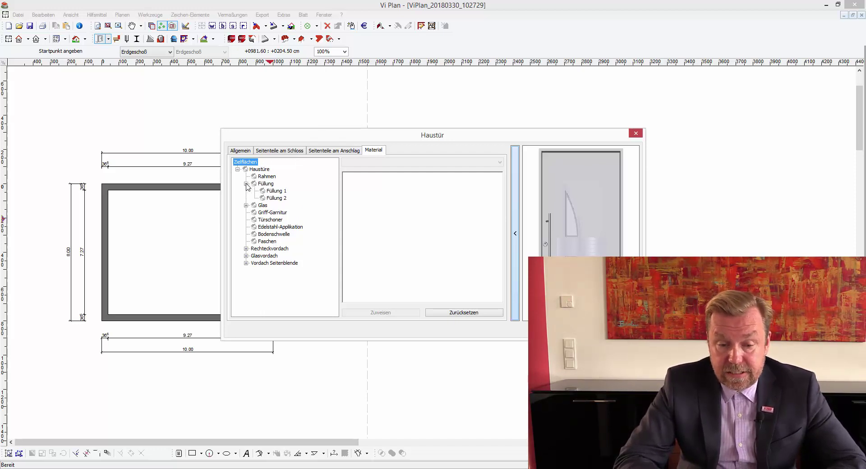
left_click(247, 205)
left_click(266, 184)
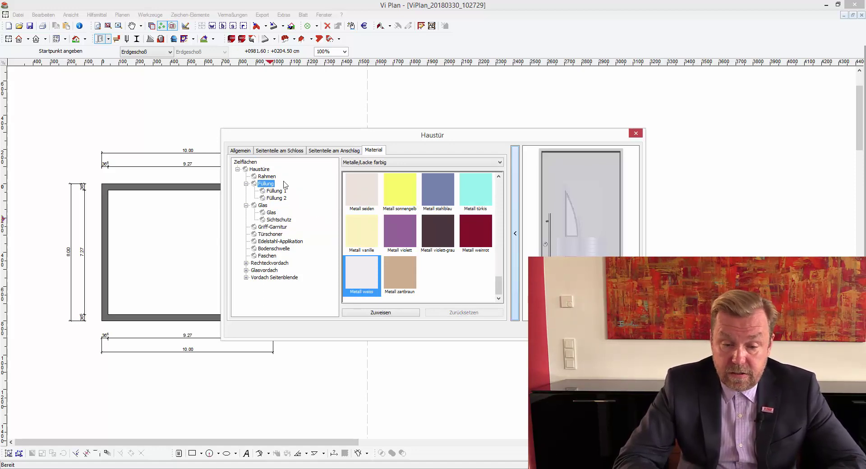
double_click(480, 231)
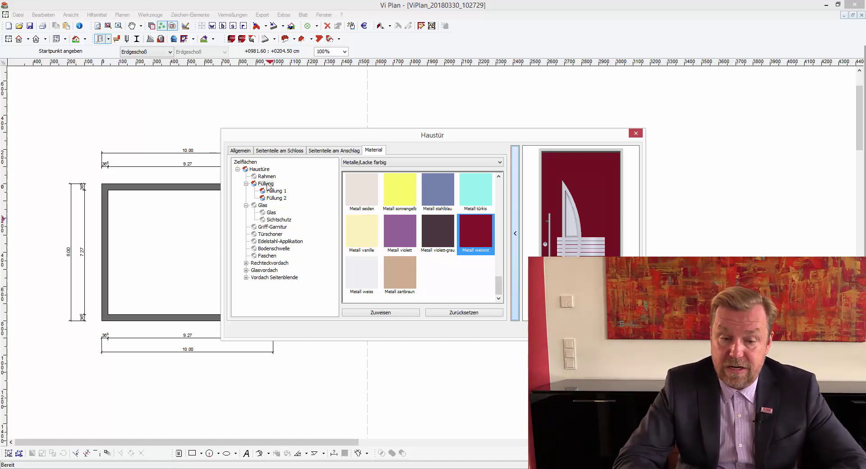
Apply Metall weiss to Füllung 2 and return to the Allgemein settings
left_click(275, 198)
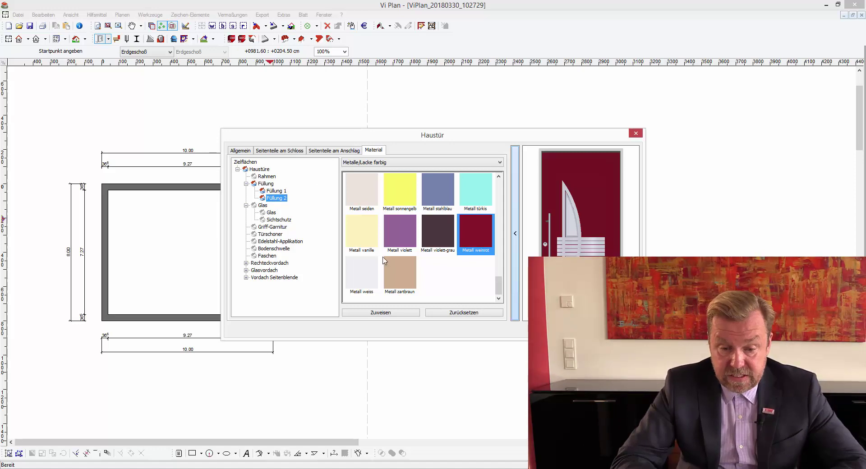
left_click(364, 281)
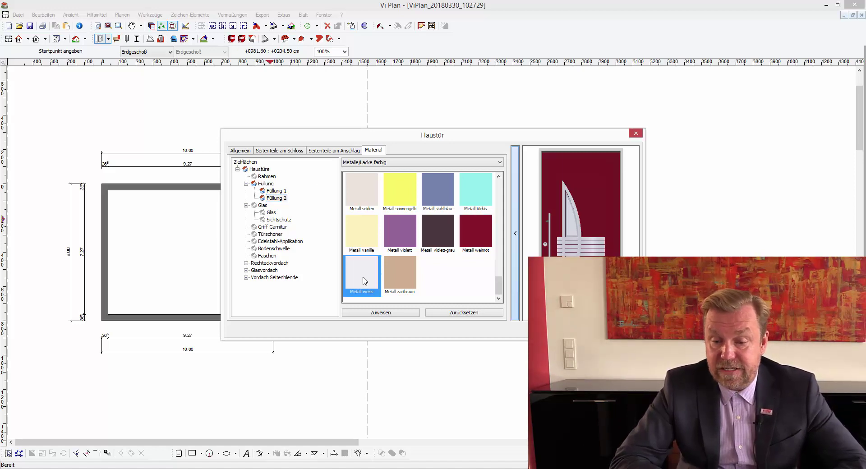
double_click(364, 281)
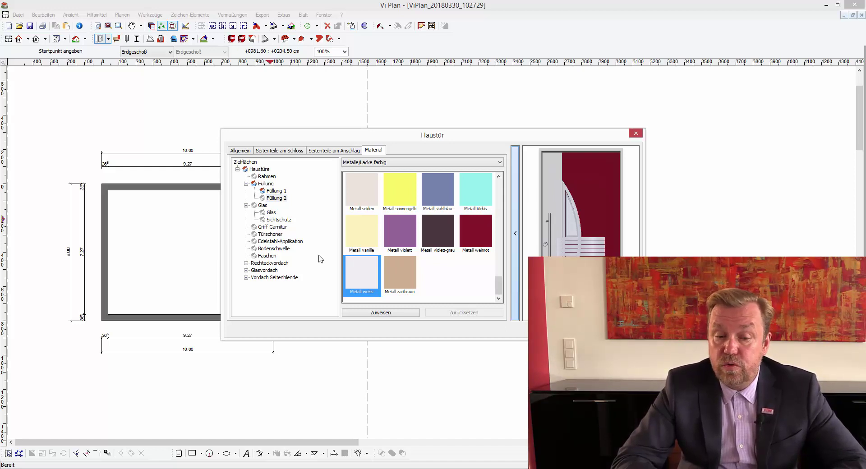
left_click(248, 152)
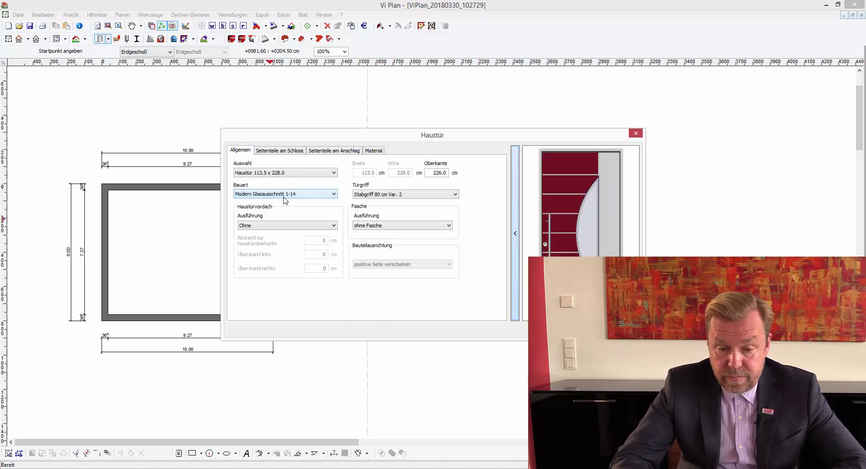
Pick Modern Basic 02.1 in Bauart and step down to Modern Dekorglas 02
left_click(333, 194)
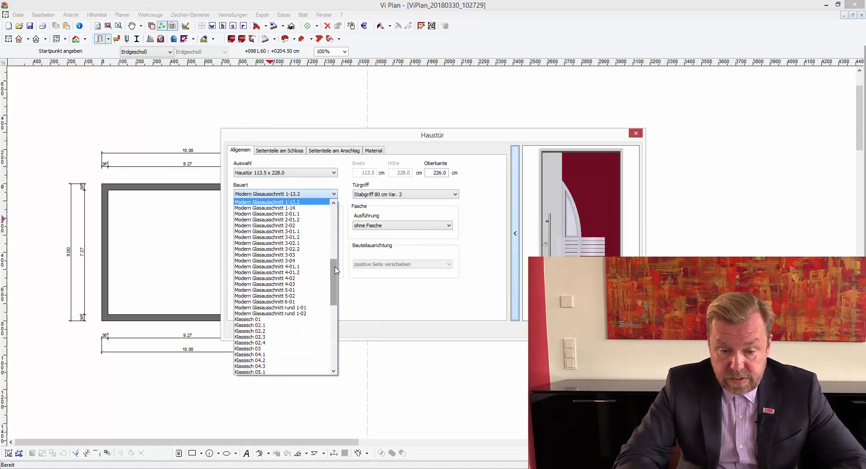
scroll(298, 228, "up", 11)
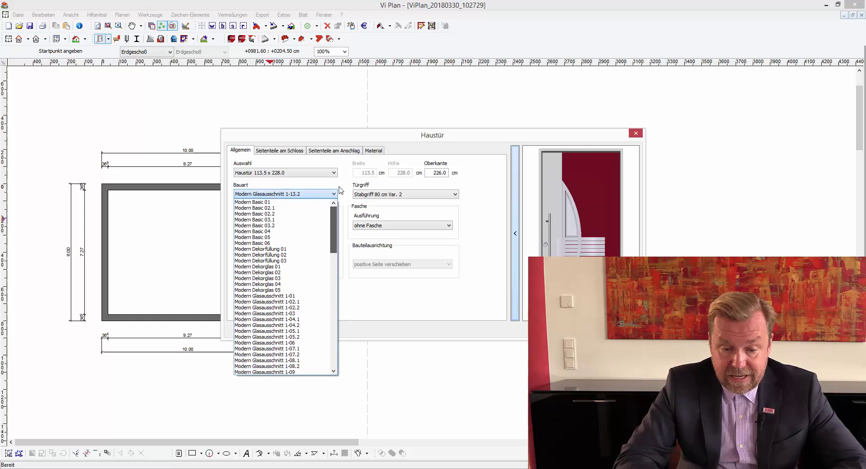
left_click(293, 208)
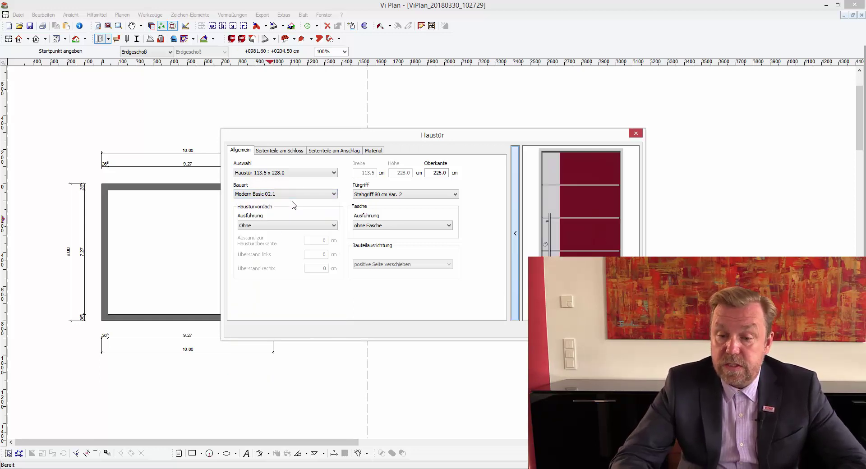
key("Down")
key("Down")
key("Down")
key("Down")
key("Down")
key("Down")
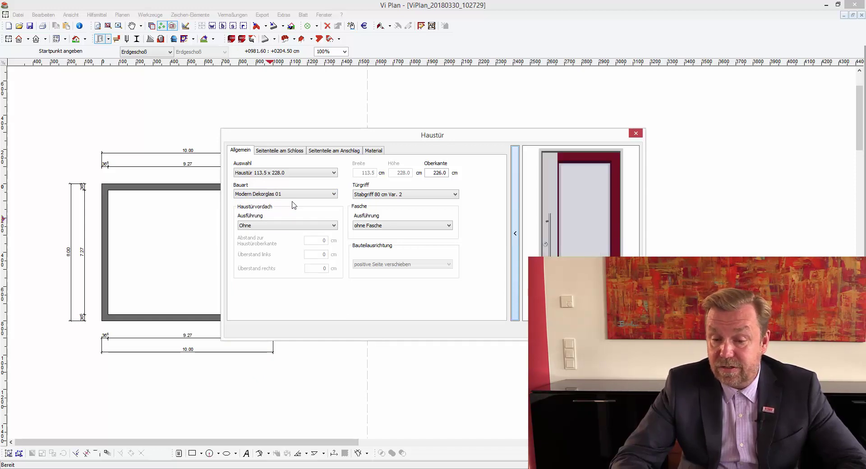
key("Down")
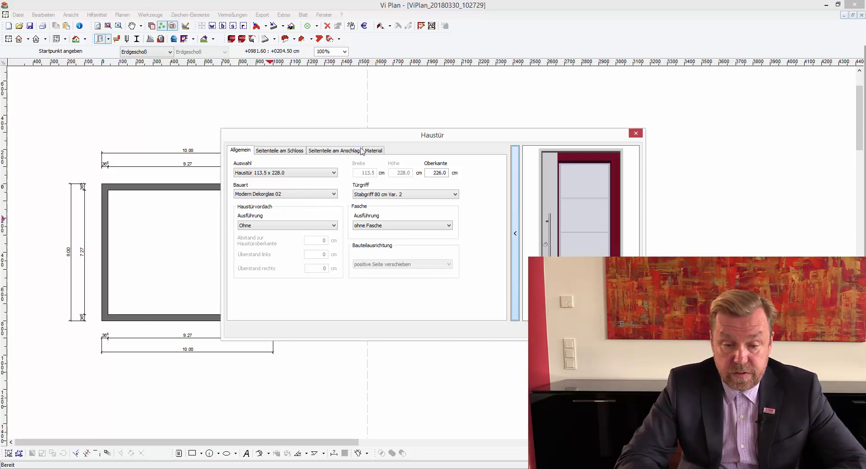
Apply Glas kupfer getoent to the door's main glass pane
left_click(373, 150)
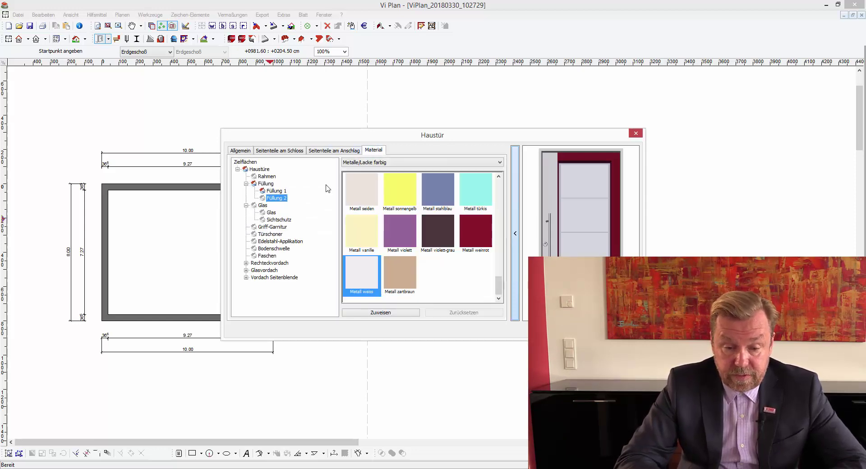
key("Down")
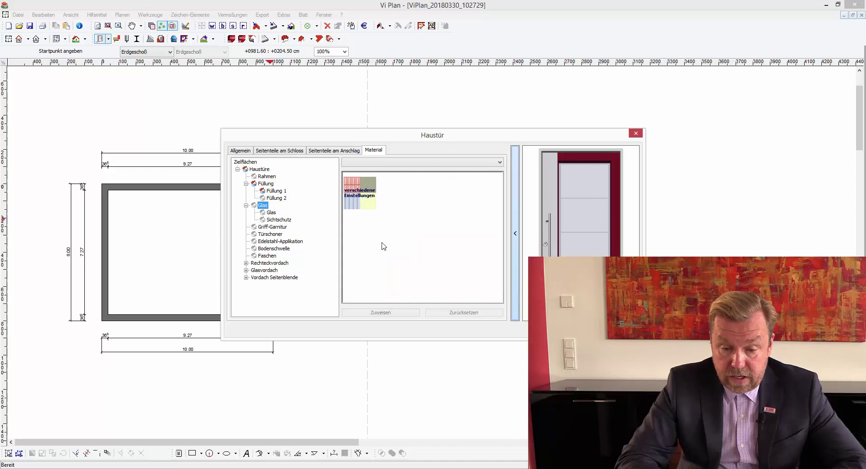
left_click(269, 214)
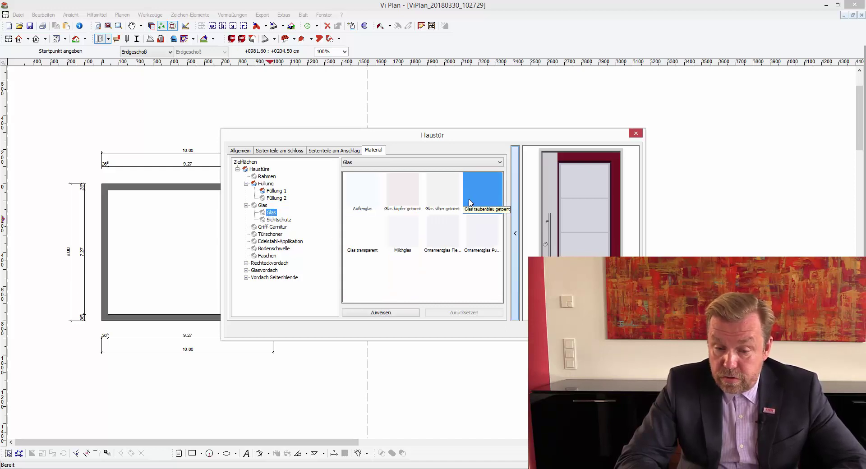
left_click(403, 203)
double_click(405, 202)
Give the Sichtschutz privacy glass a tinted Colorglas finish, trying Violett and Seiden
left_click(287, 220)
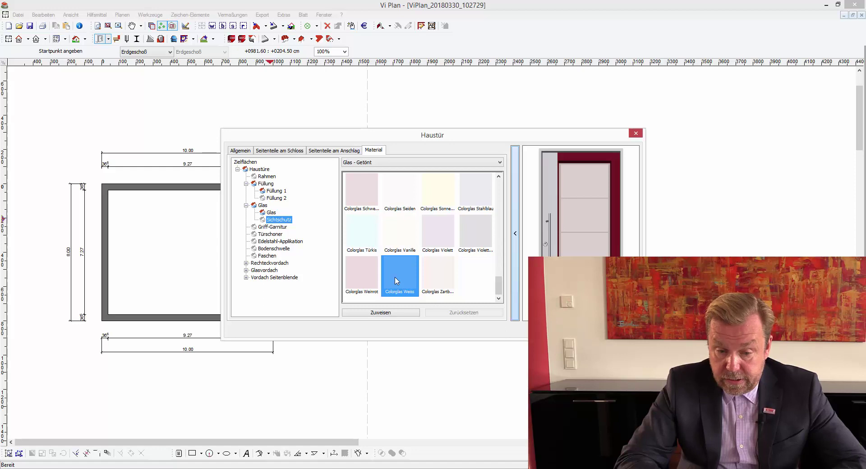
double_click(443, 233)
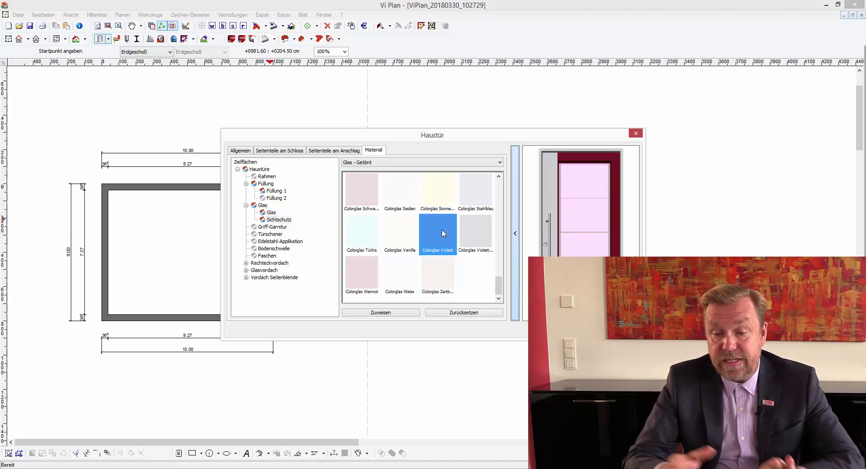
double_click(399, 199)
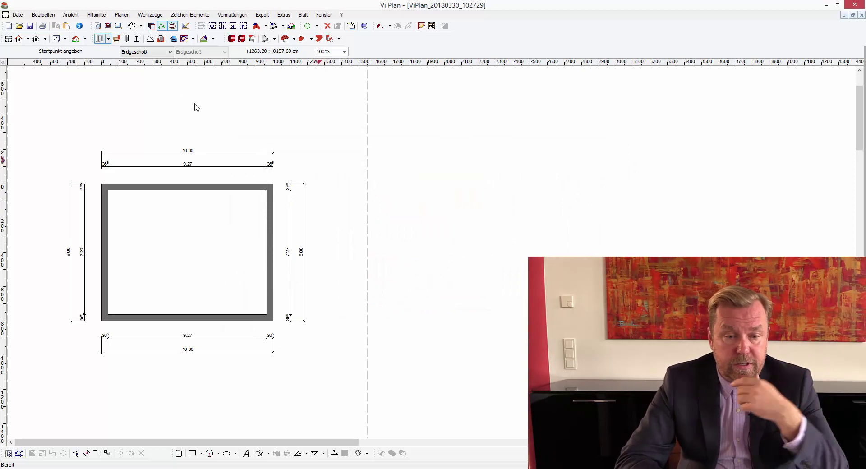
Open the Fenster-/Terrassentür-Eigenschaften dialog from Werkzeuge and expand its Übernehmen für element-type list
left_click(150, 15)
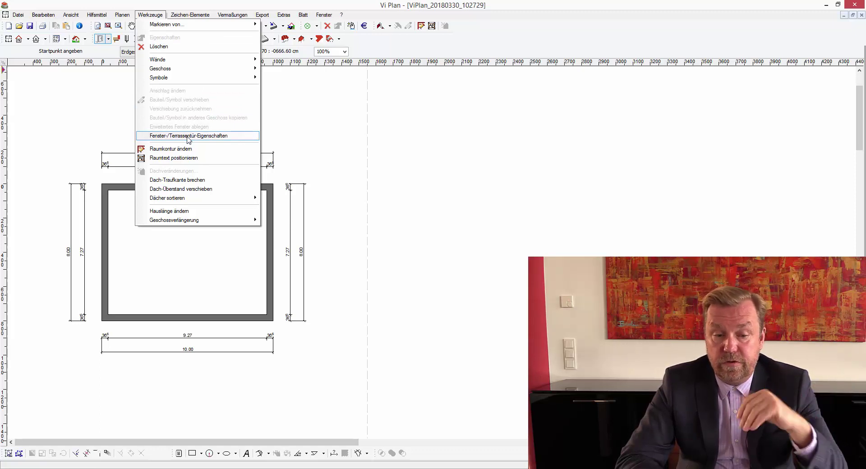
left_click(188, 136)
left_click(406, 139)
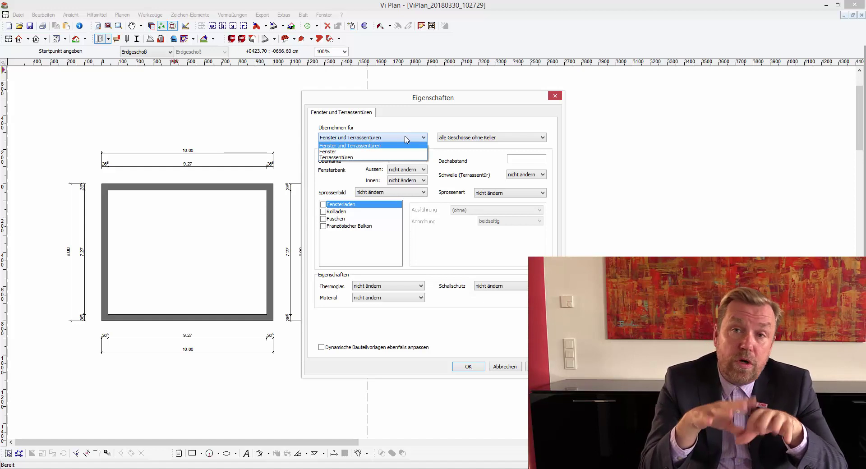